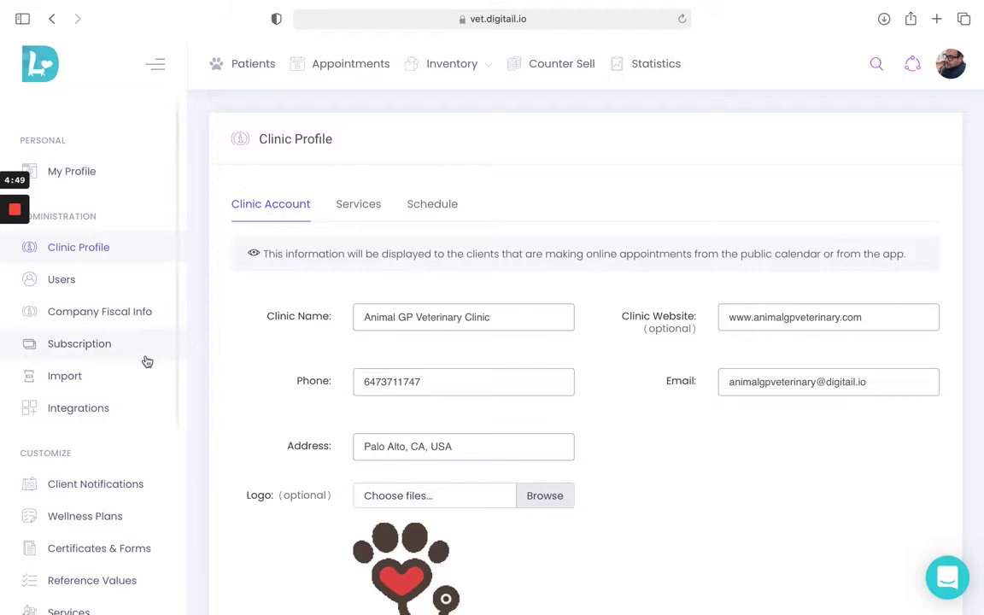
- Open the Annual Exam & Vaccines (Adult Dog) template for editing and review its summary, internal notes and record sections
scroll(145, 361, down, 7)
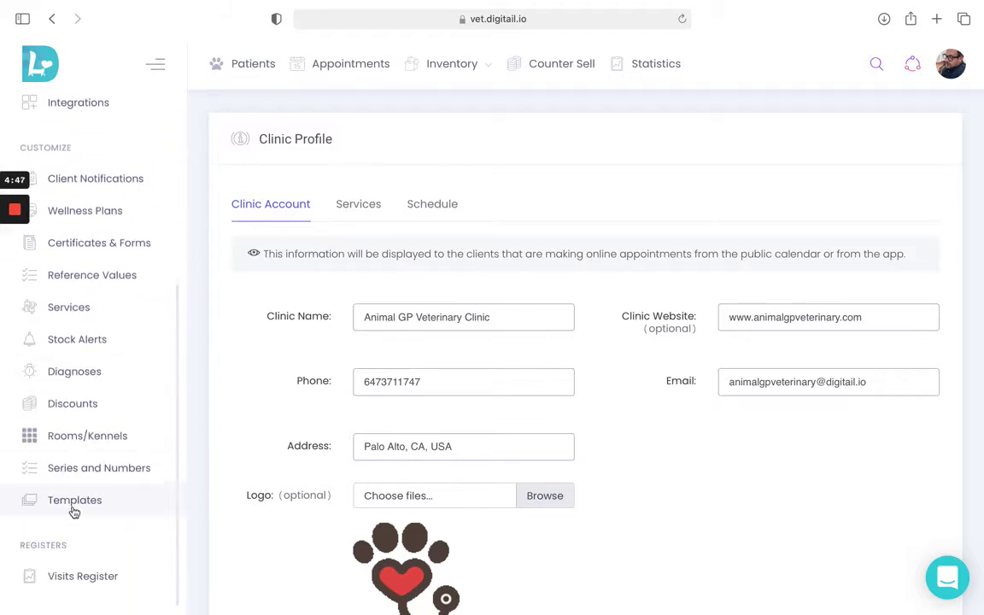
click(72, 504)
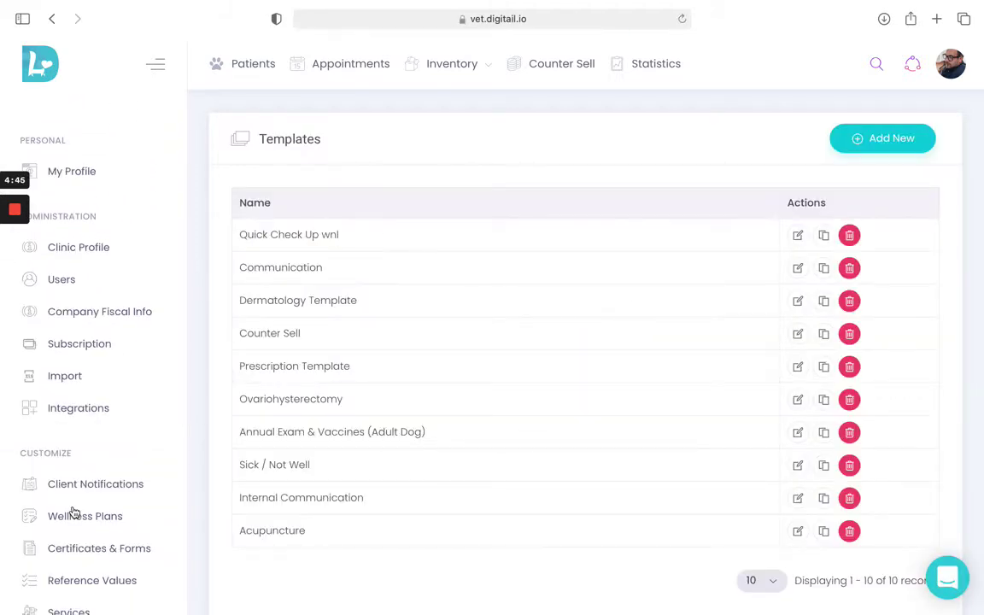
click(796, 437)
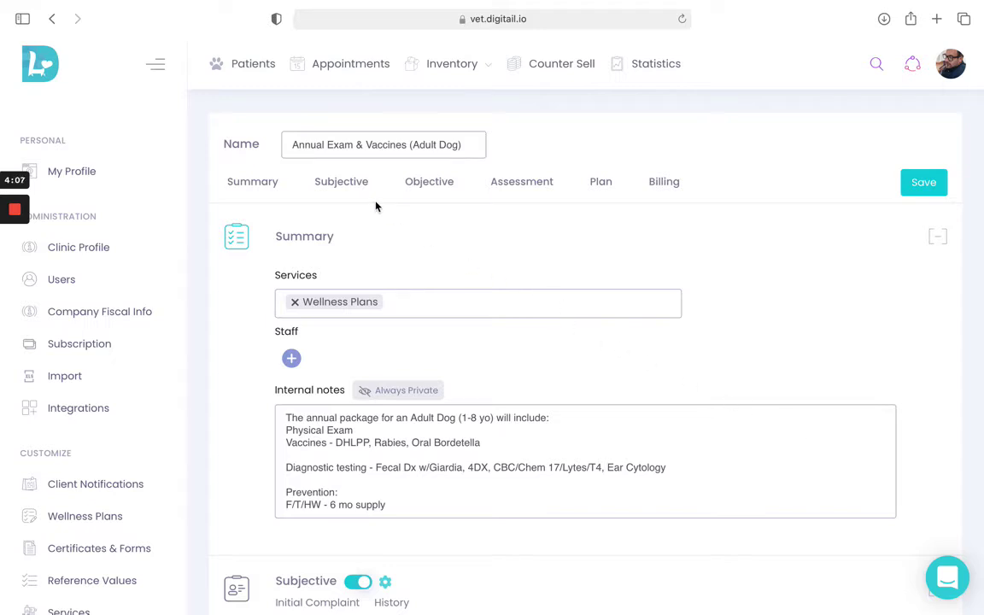
click(338, 175)
scroll(404, 411, down, 2)
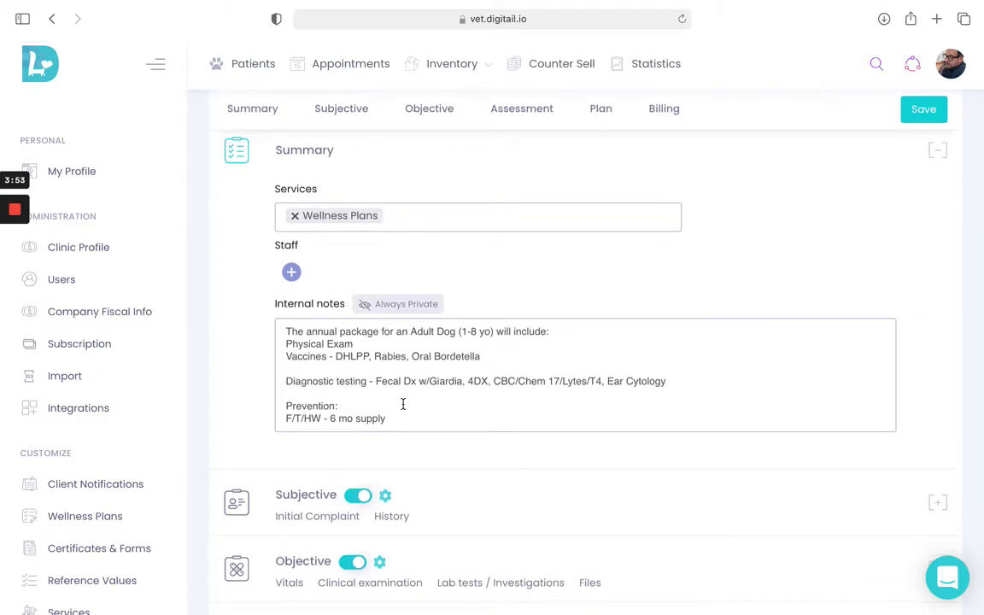
scroll(403, 404, down, 2)
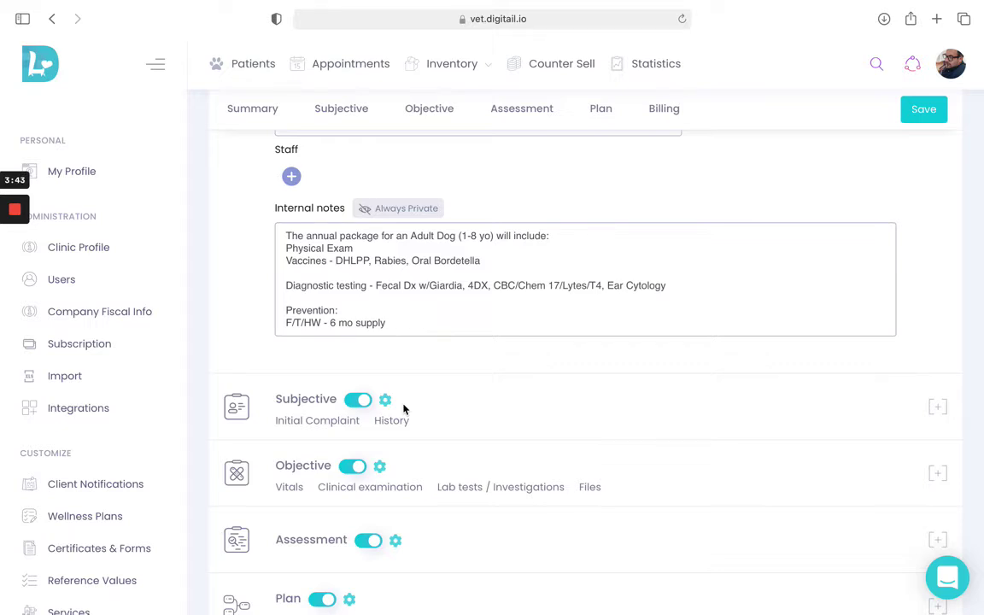
scroll(404, 409, down, 1)
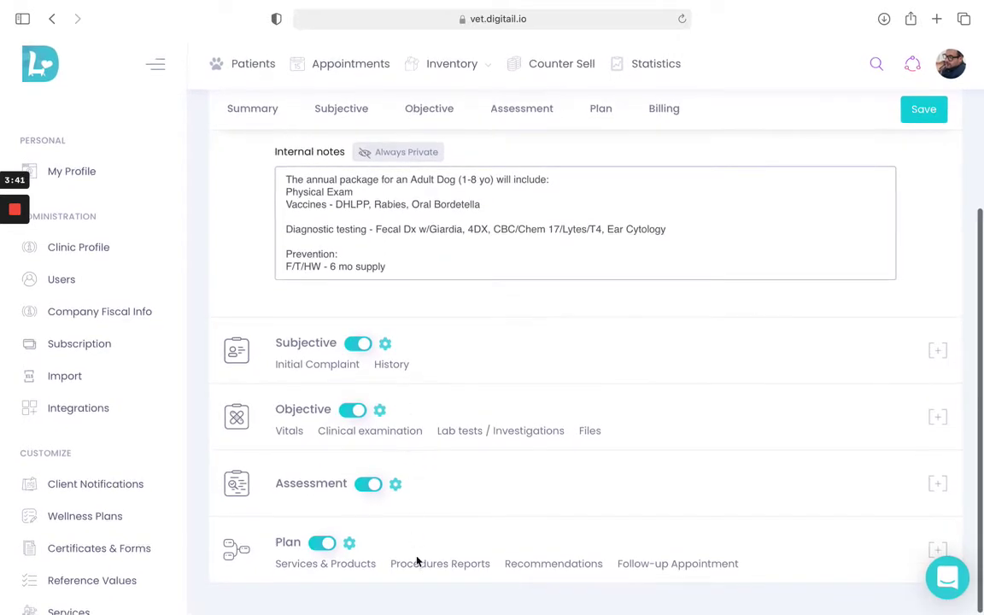
- Switch off the Weight field and the Vitals group in the template's Objective section, and return to the template list without saving
click(291, 410)
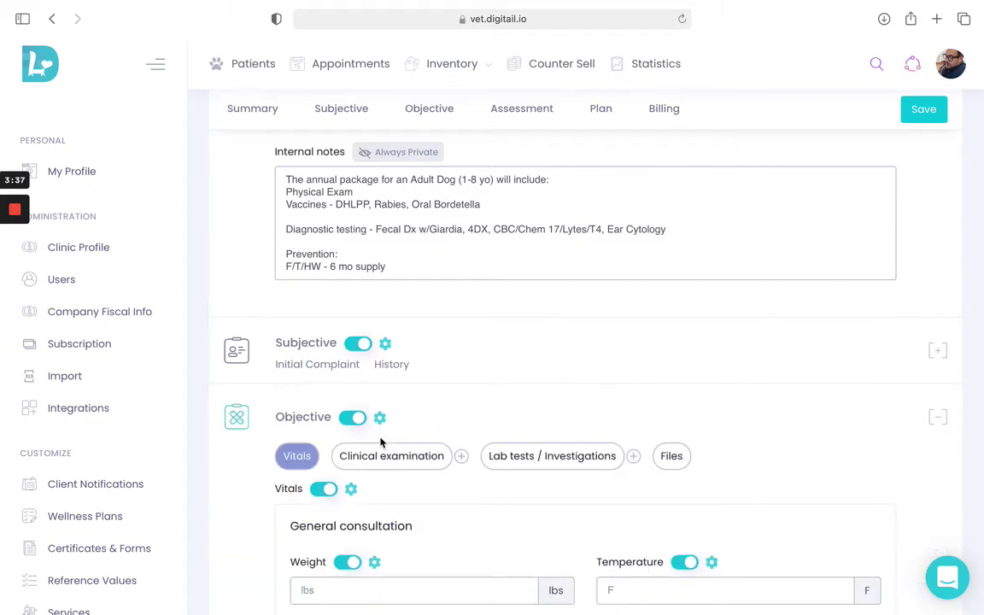
scroll(380, 445, down, 3)
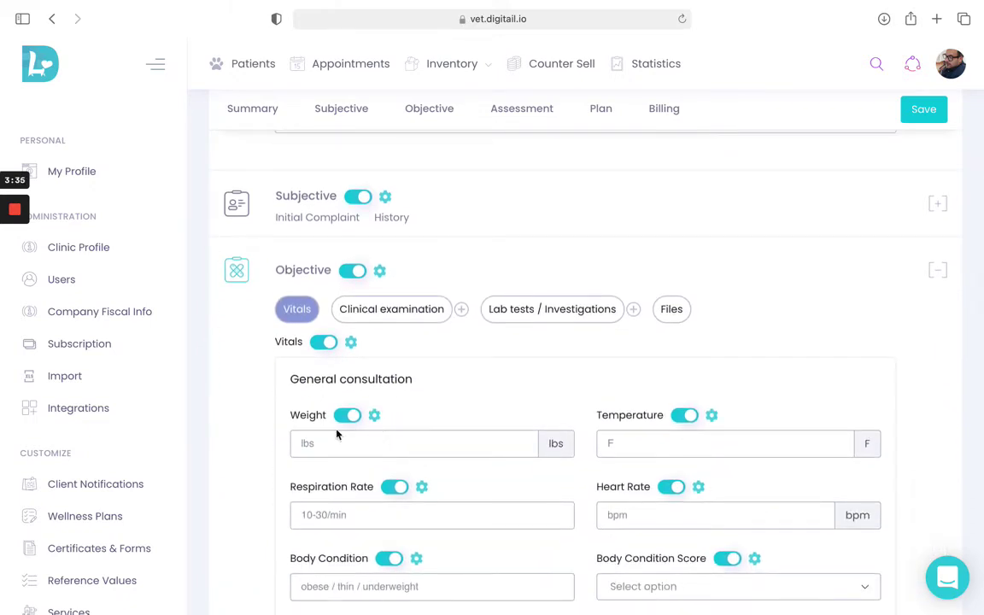
click(350, 416)
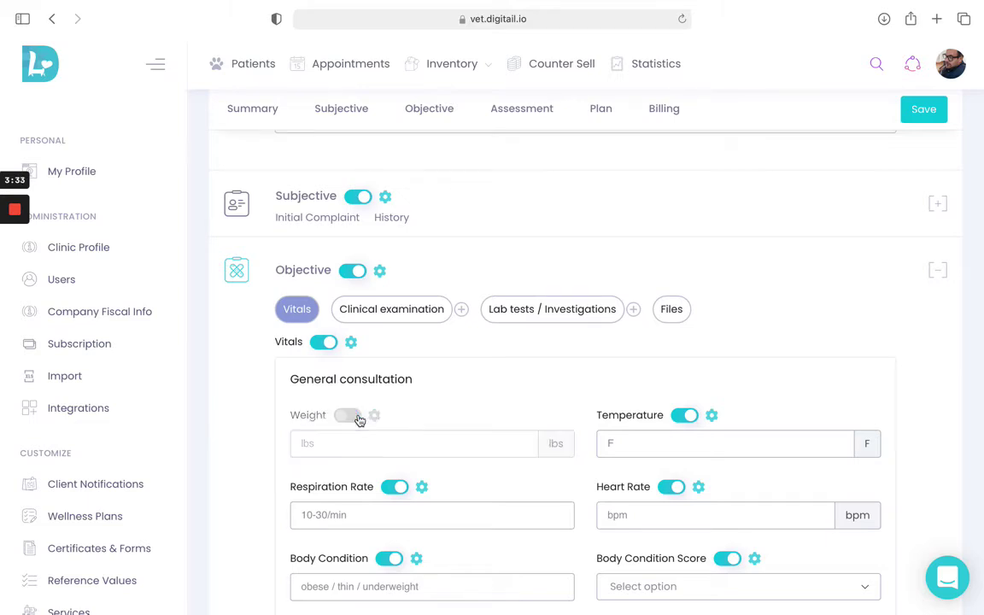
click(325, 343)
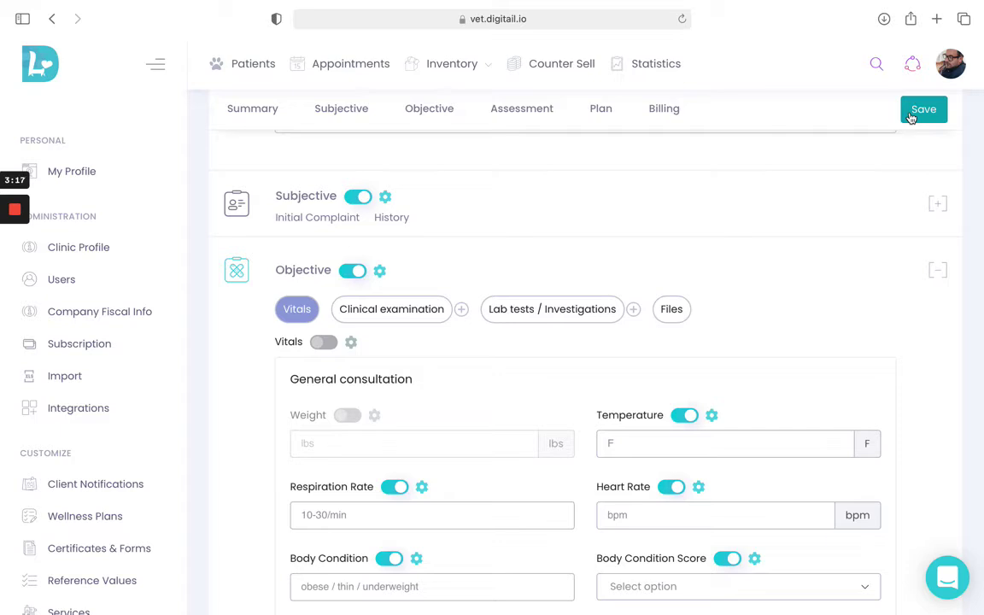
click(334, 105)
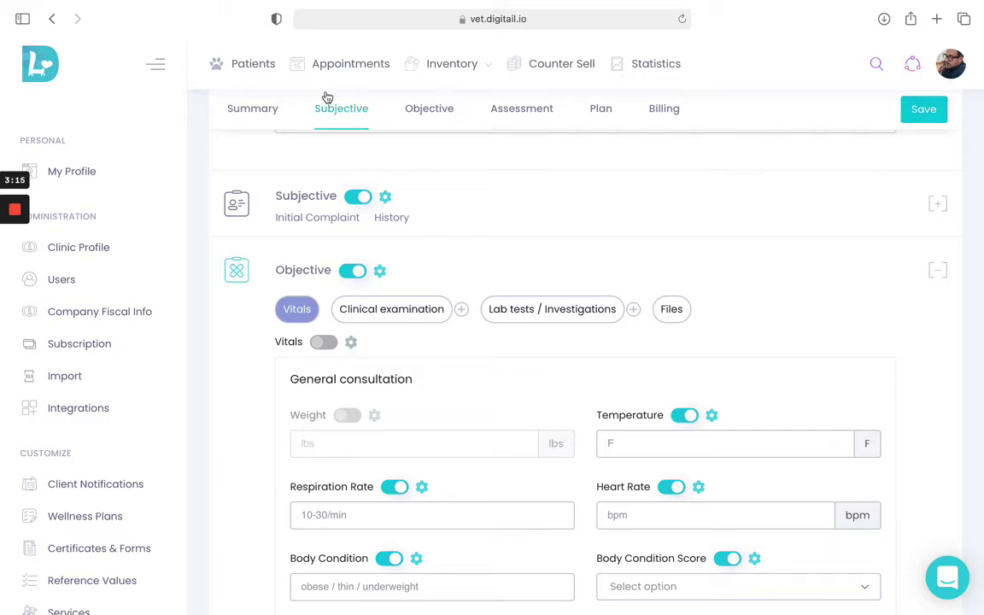
click(52, 18)
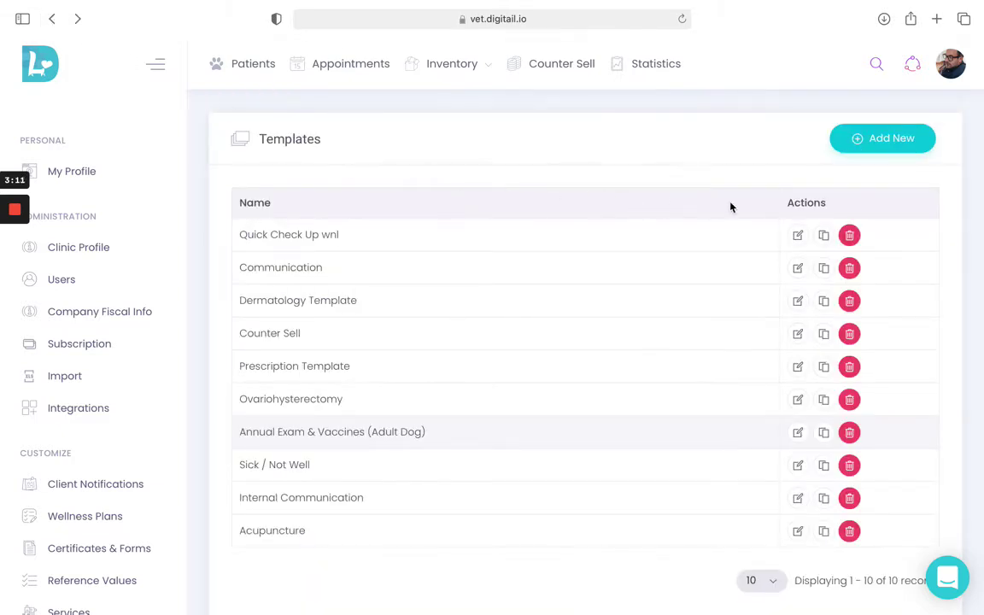
- Open the Quick Check Up wnl template, examine the prefilled vitals and examination notes in its Objective section, and return to the template list
click(795, 239)
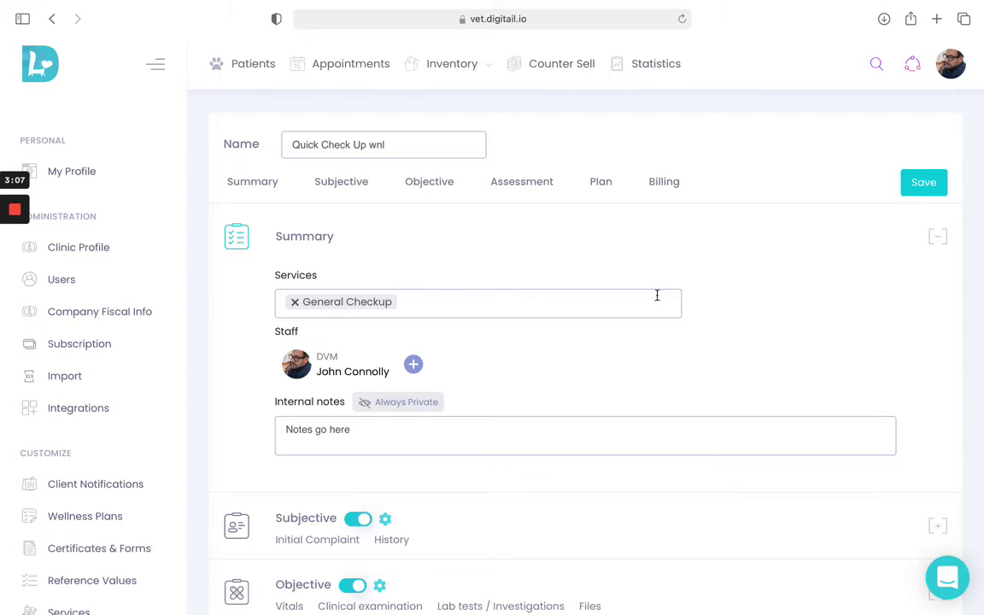
scroll(468, 408, down, 4)
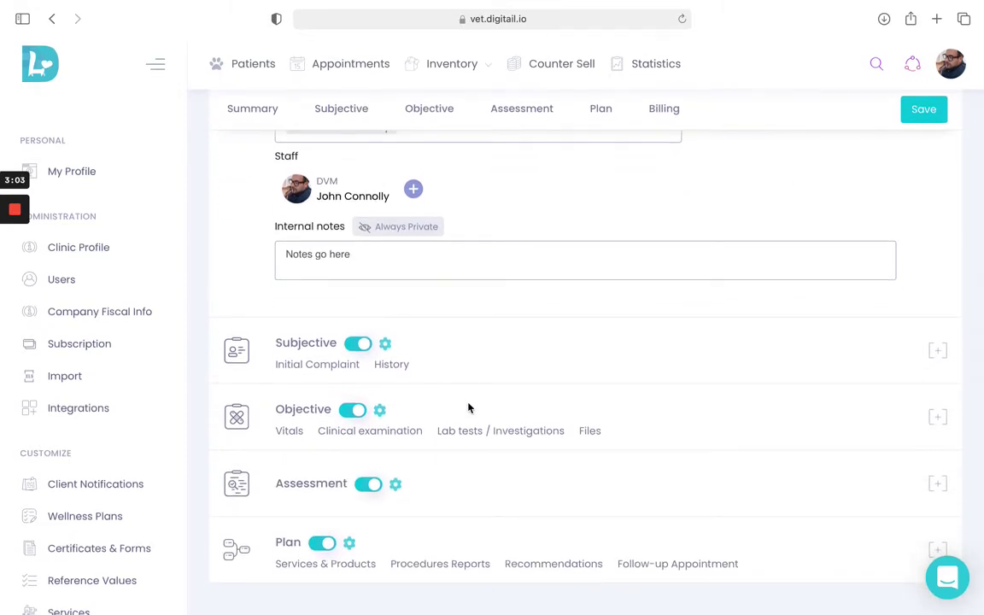
click(306, 412)
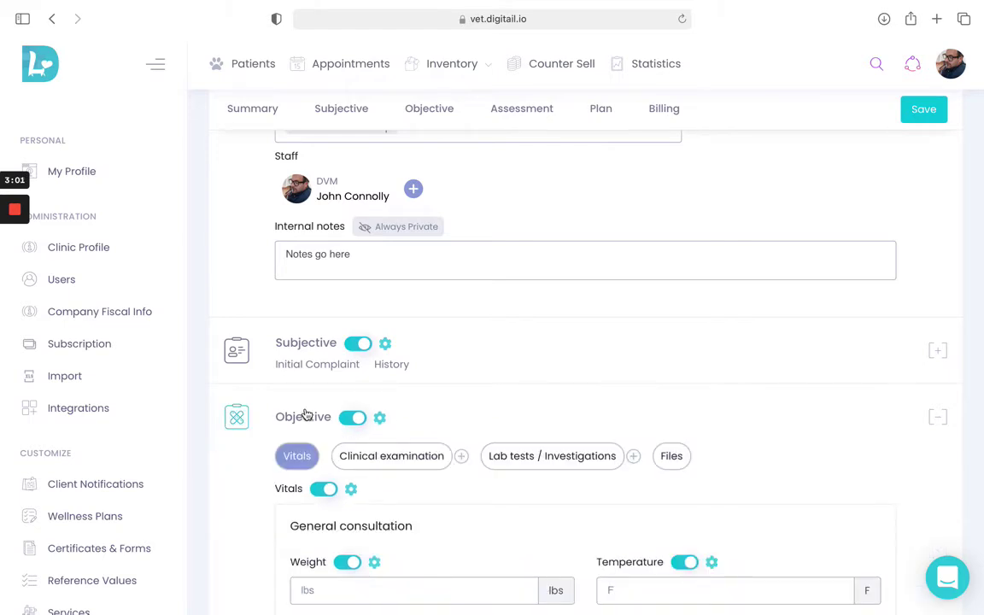
scroll(306, 413, down, 6)
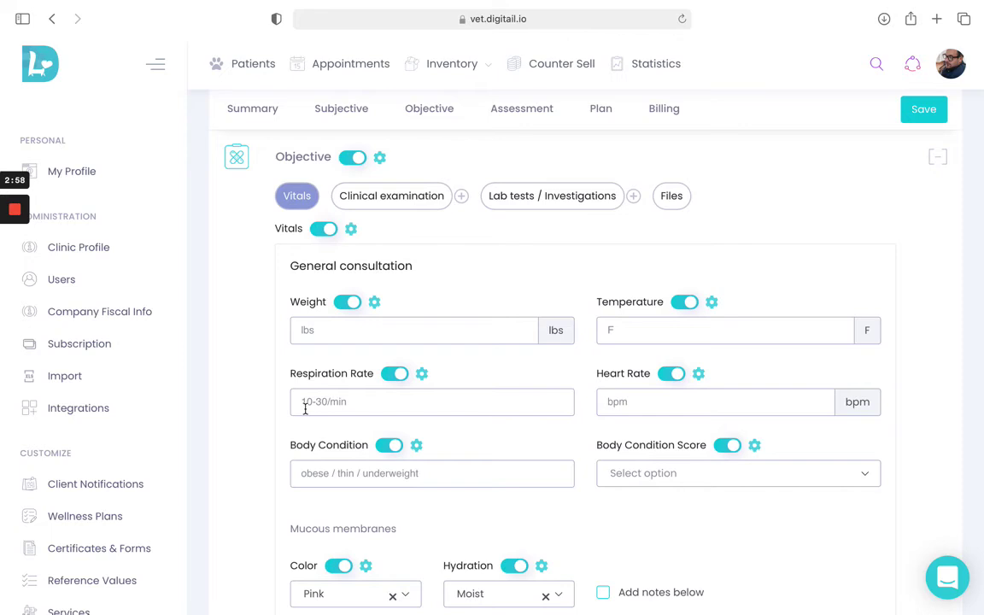
scroll(305, 410, down, 5)
scroll(306, 414, down, 1)
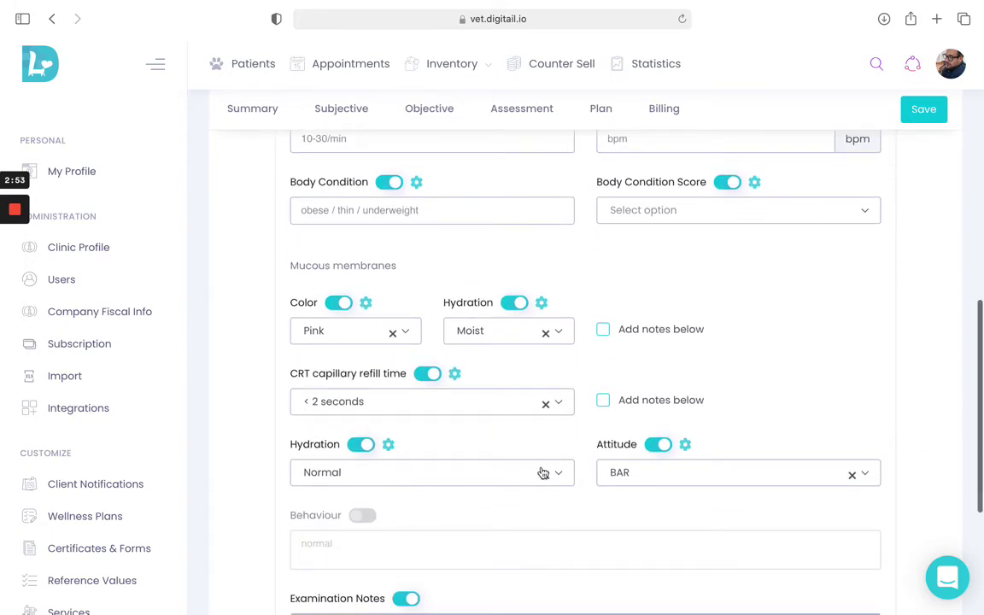
scroll(543, 474, down, 2)
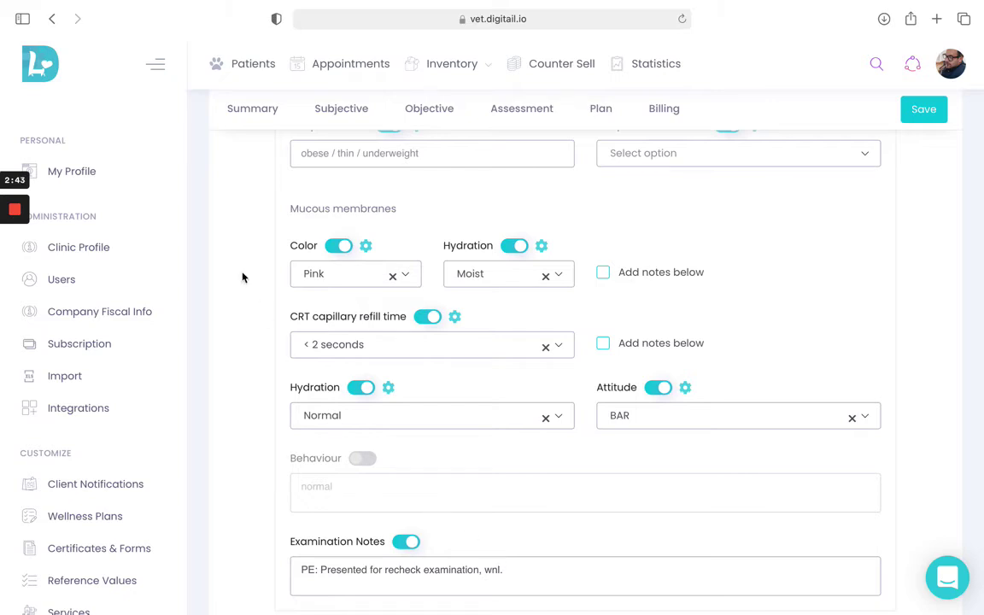
click(53, 20)
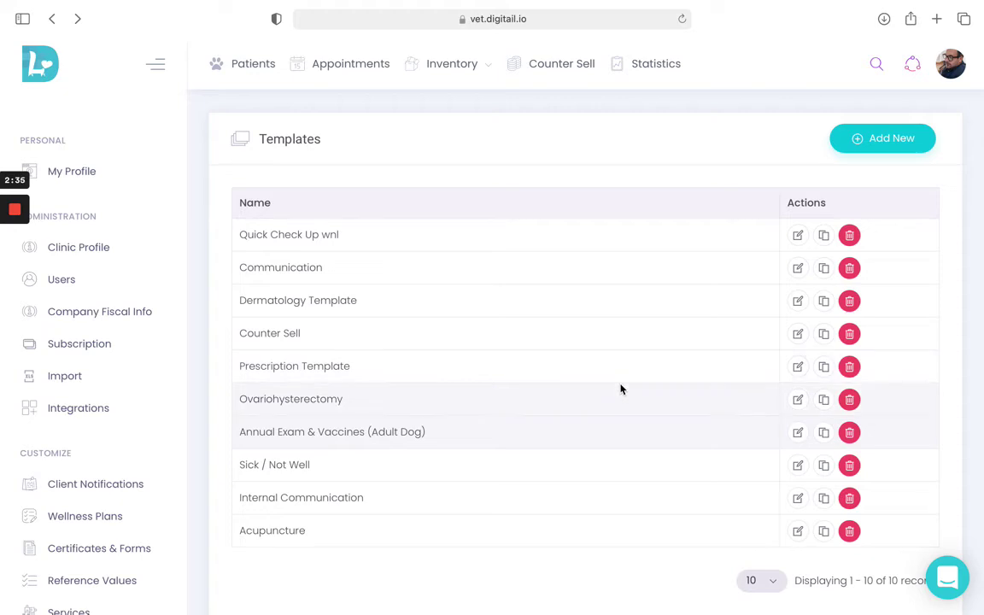
- Open the Ovariohysterectomy template, review its internal protocol notes and the diagnosis text under Assessment, and return to the template list
click(797, 401)
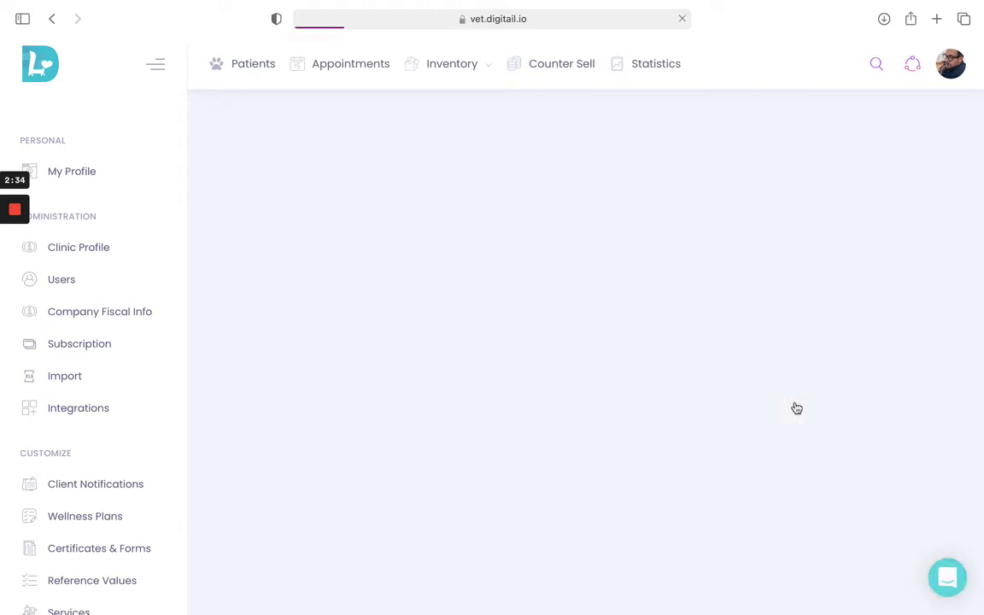
scroll(623, 402, down, 3)
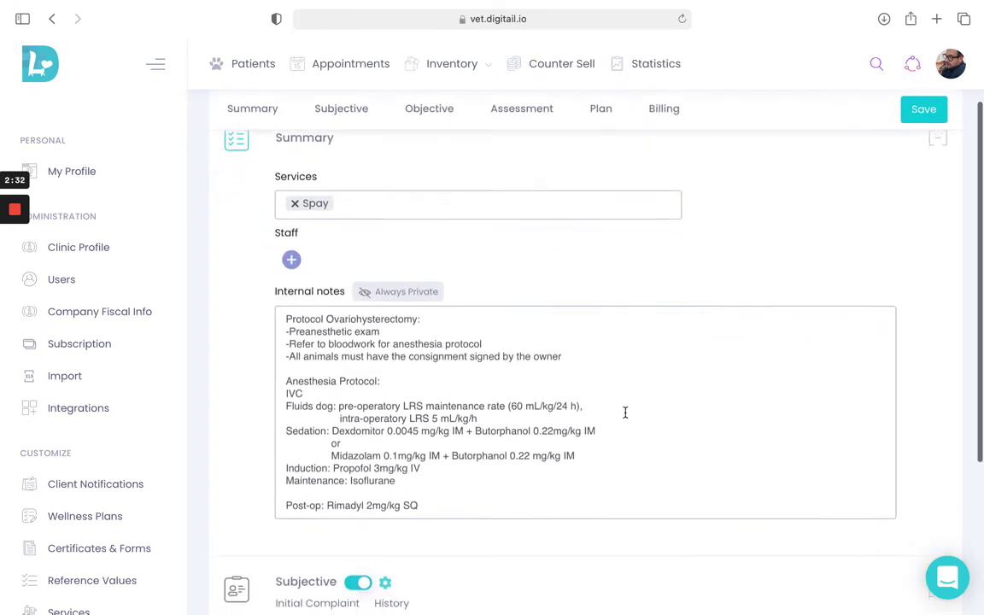
scroll(626, 413, down, 1)
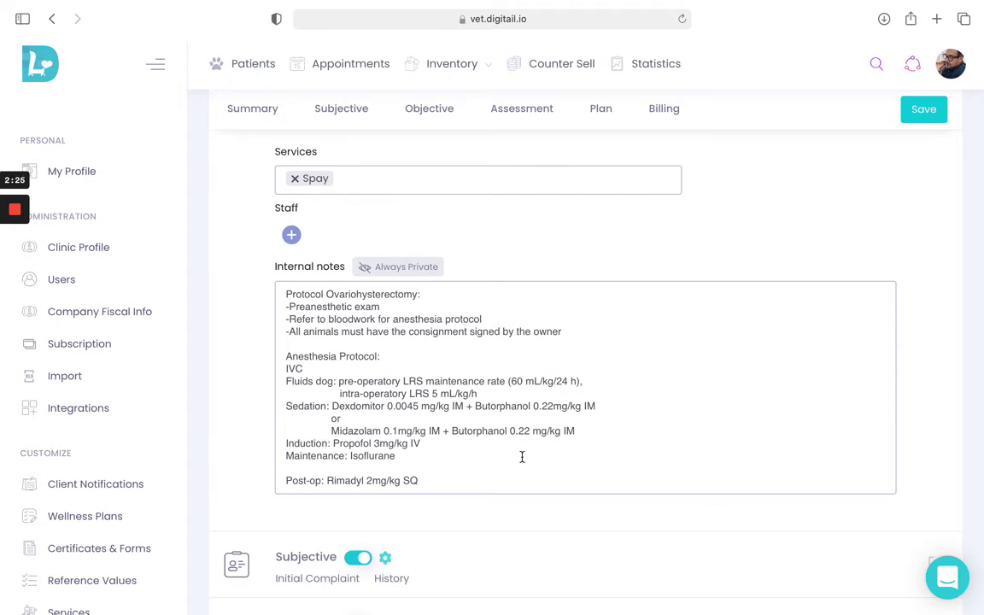
scroll(524, 446, down, 7)
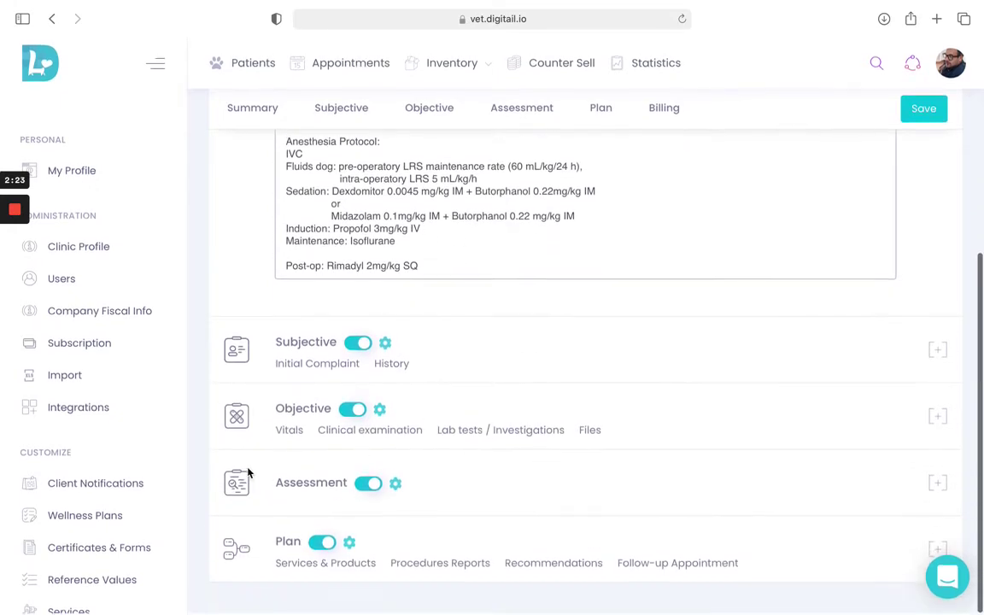
click(289, 492)
scroll(288, 492, down, 5)
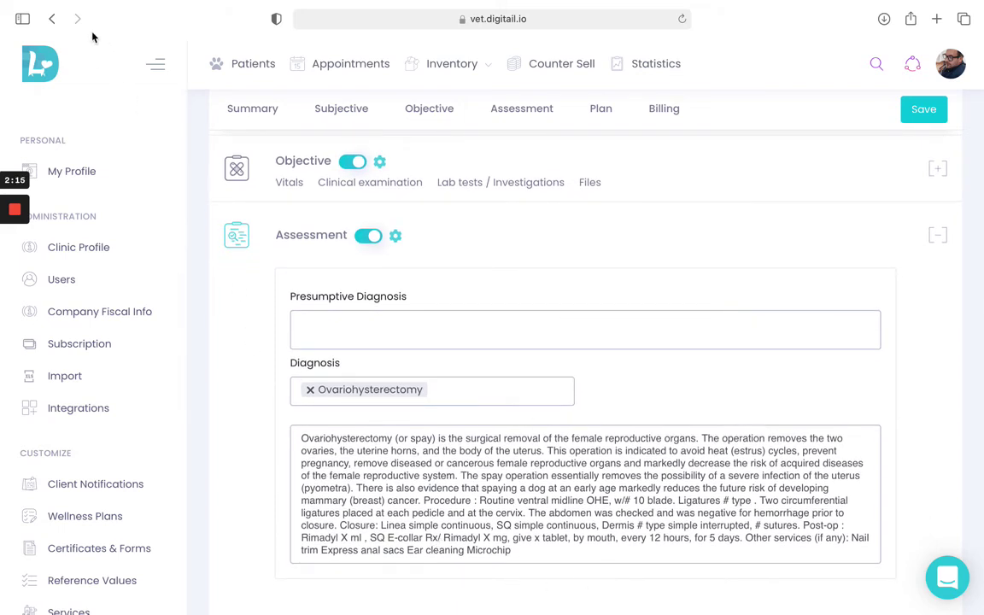
click(51, 18)
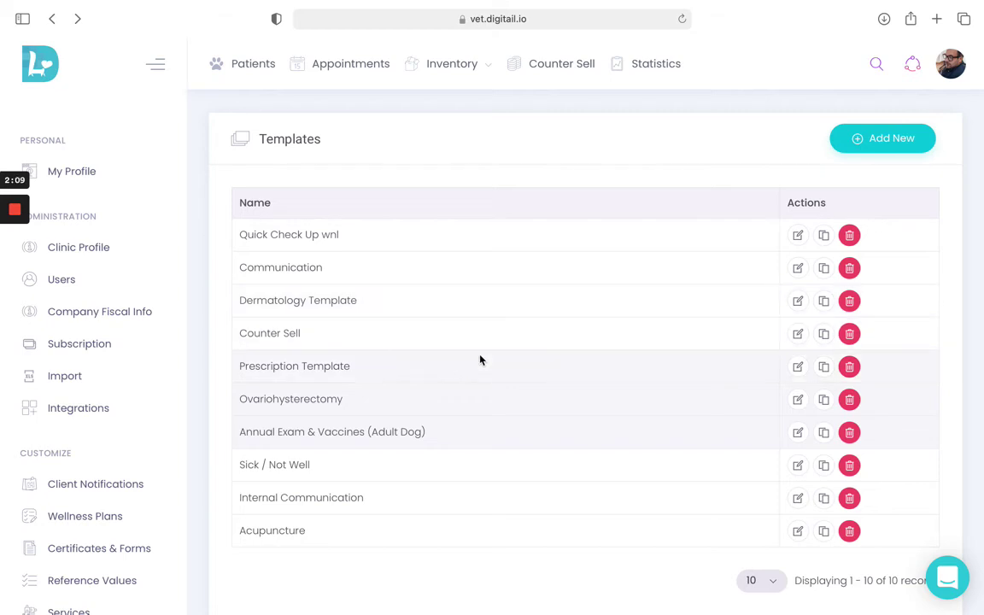
- Open the Prescription Template, check its service and which record sections are enabled, and return to the template list
click(798, 367)
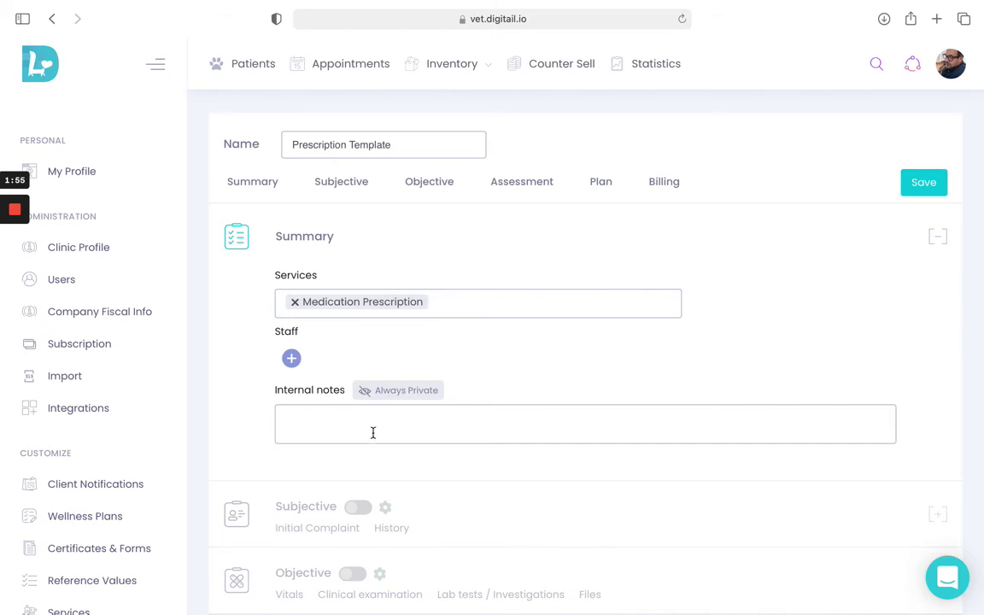
scroll(372, 433, down, 5)
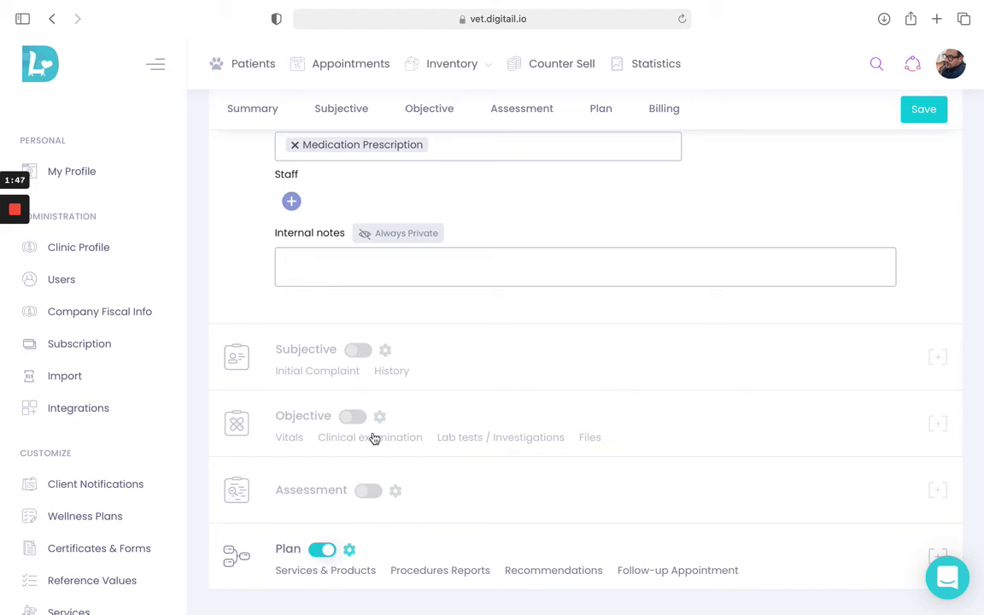
click(52, 18)
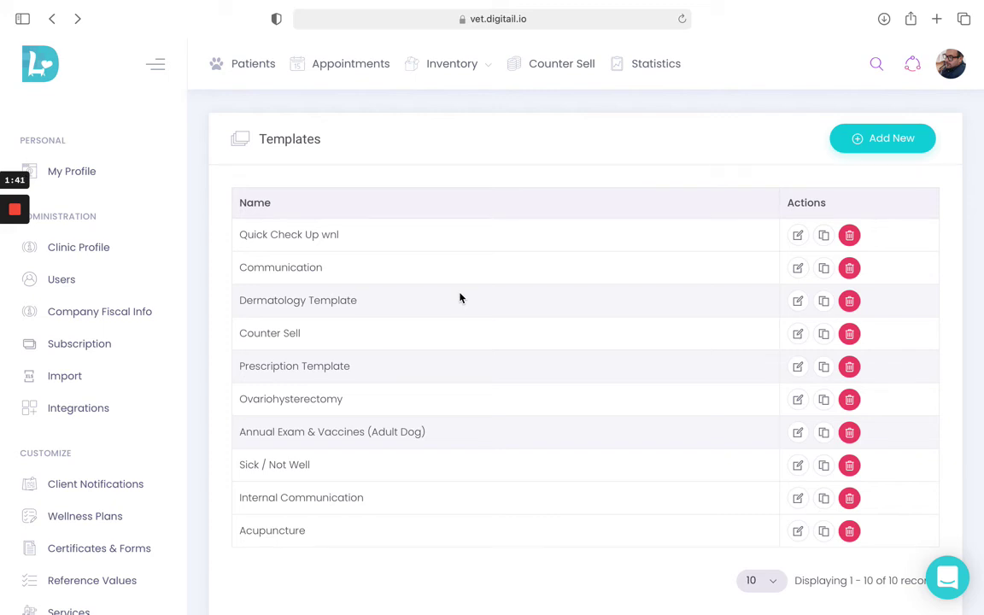
- Open the Communication template and review its service, internal notes field and enabled record sections
click(800, 269)
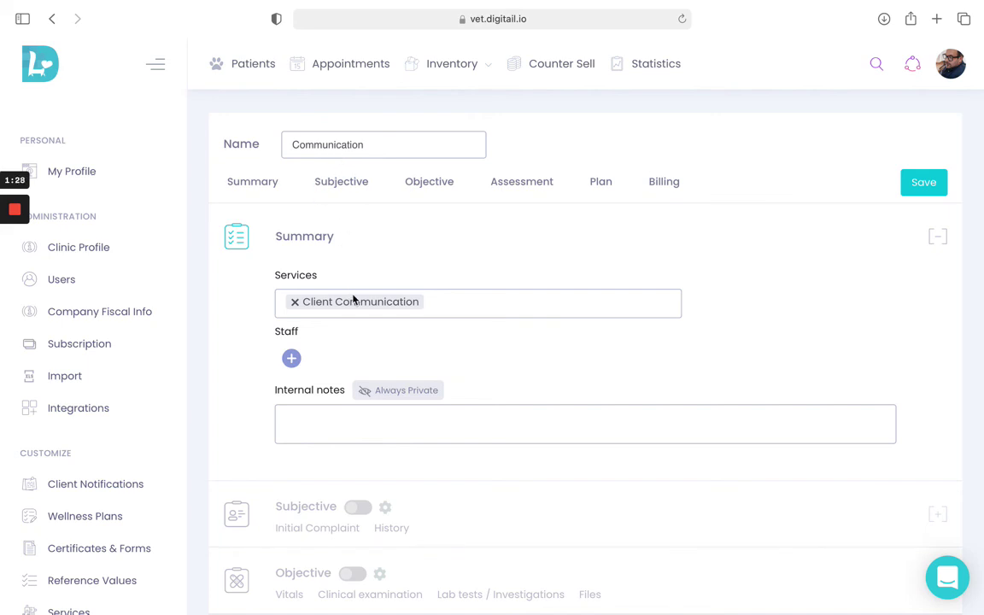
scroll(443, 393, down, 1)
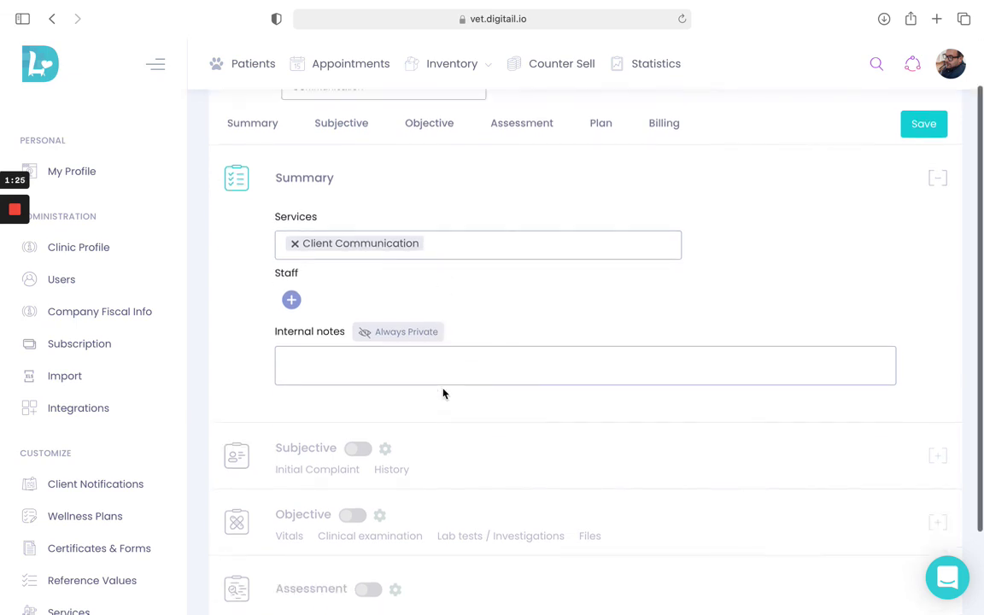
scroll(443, 393, down, 1)
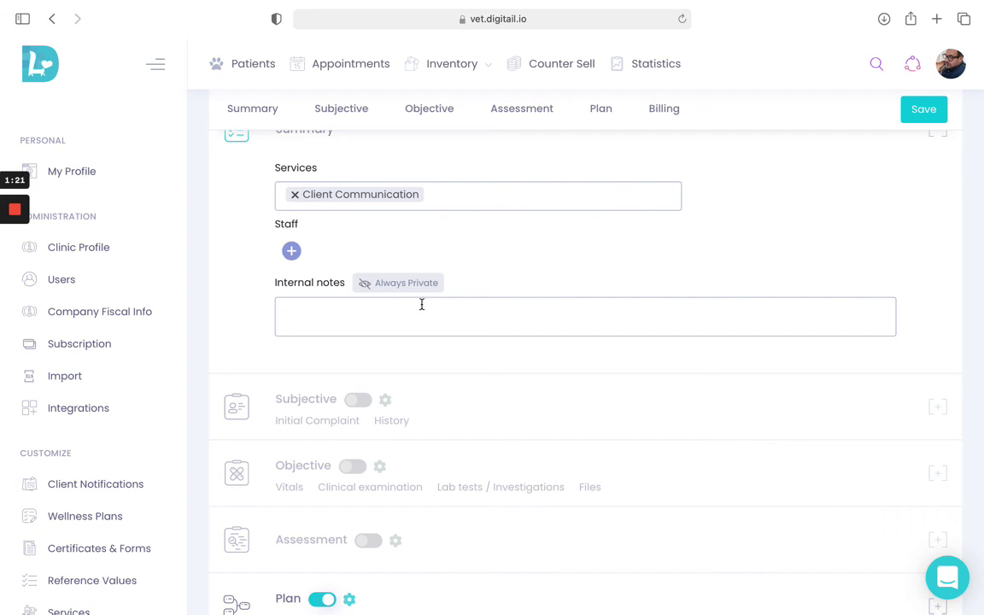
scroll(407, 359, down, 1)
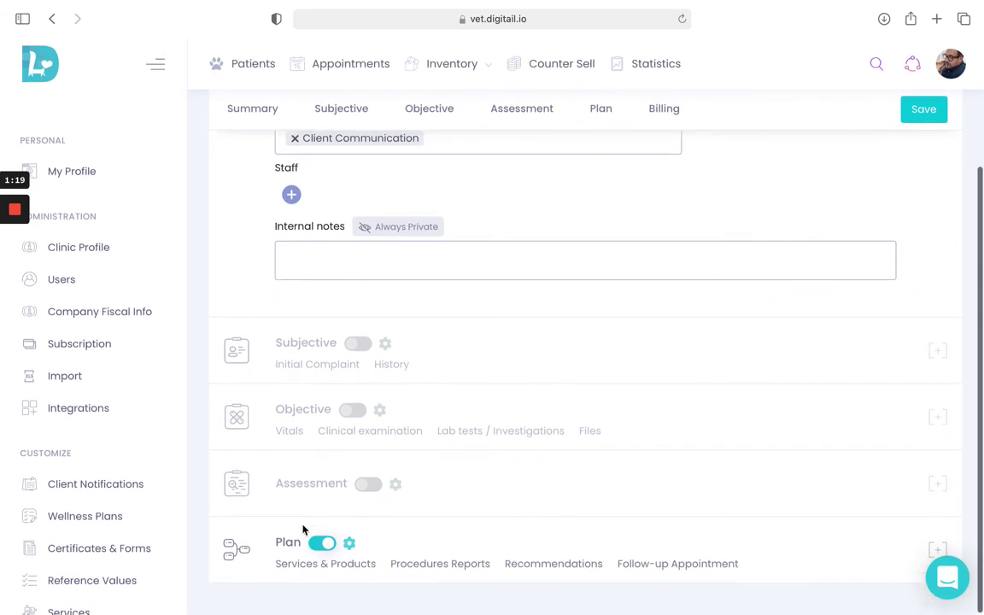